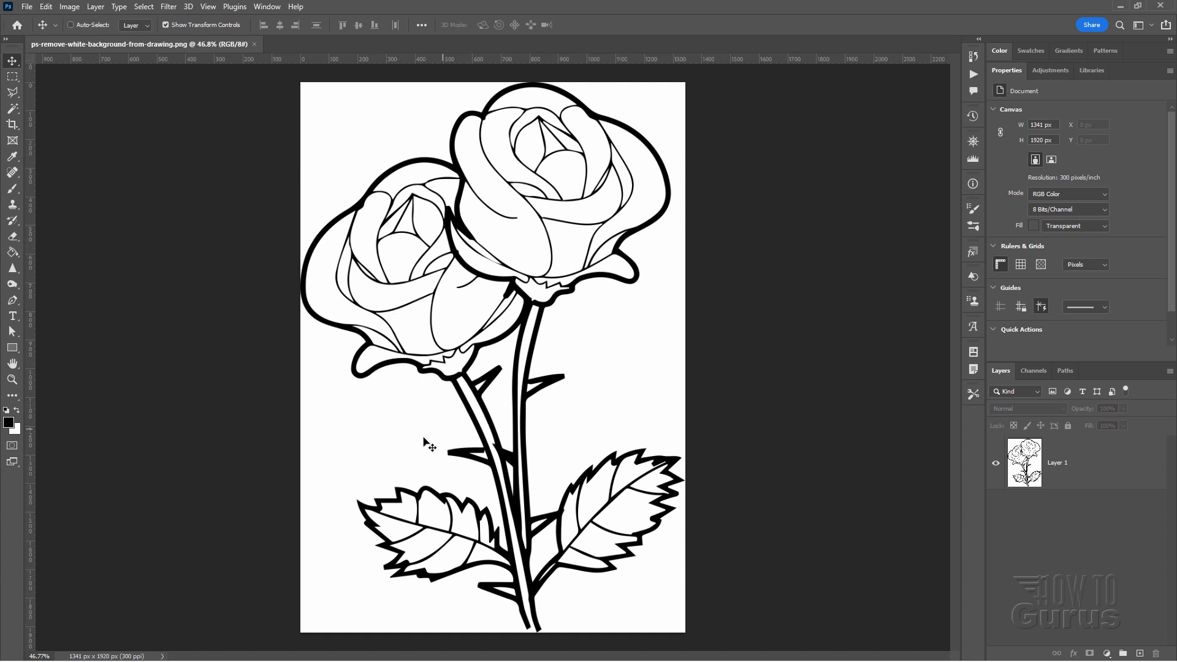
Step: Check the stem base at 200%, then duplicate Layer 1 as 'Layer 1 copy' and hide Layer 1
{"action": "left_click", "coordinate": [12, 380]}
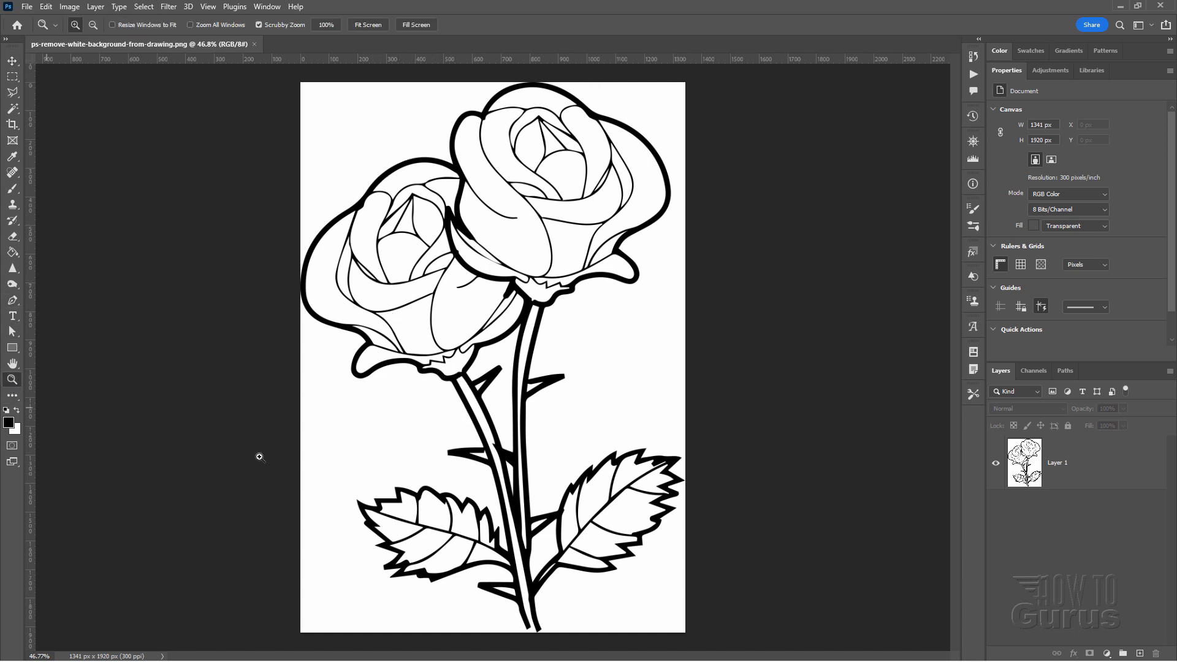
{"action": "left_click", "coordinate": [536, 622]}
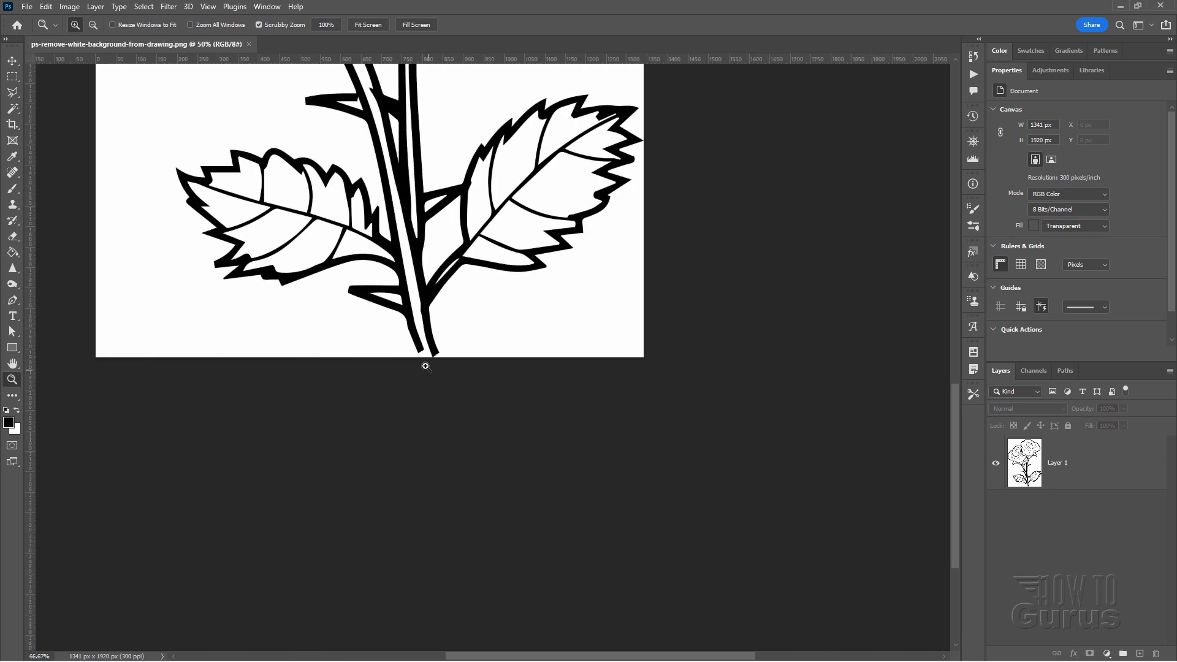
{"action": "left_click", "coordinate": [429, 363]}
{"action": "left_click", "coordinate": [458, 355]}
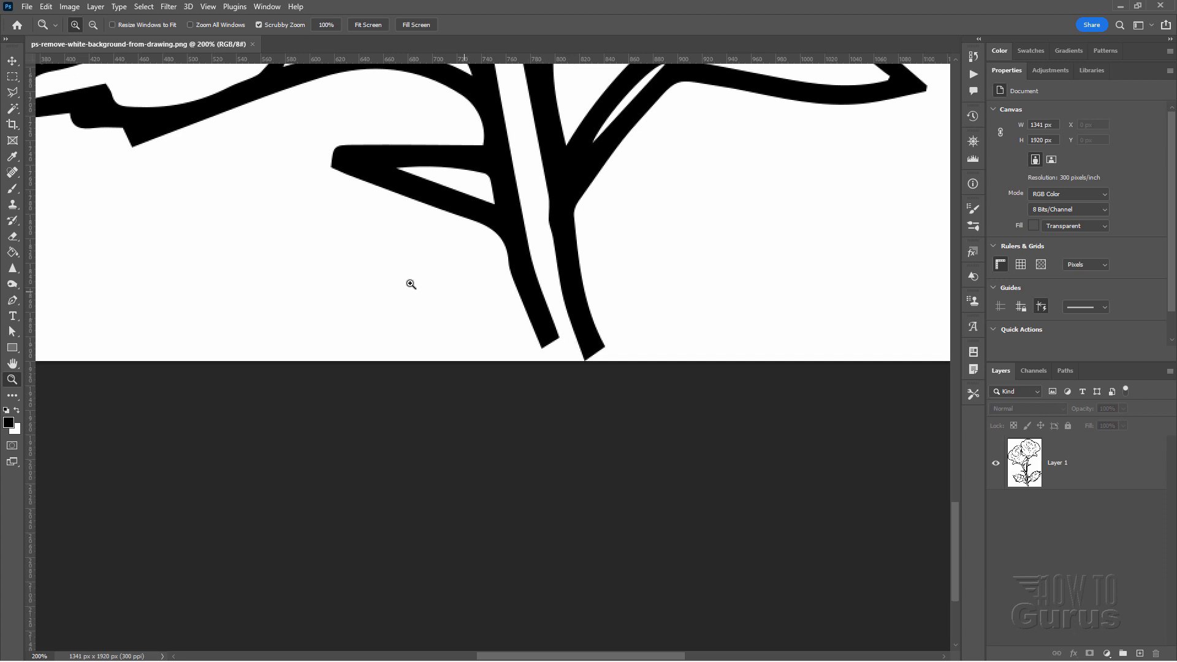
{"action": "left_click", "coordinate": [368, 24]}
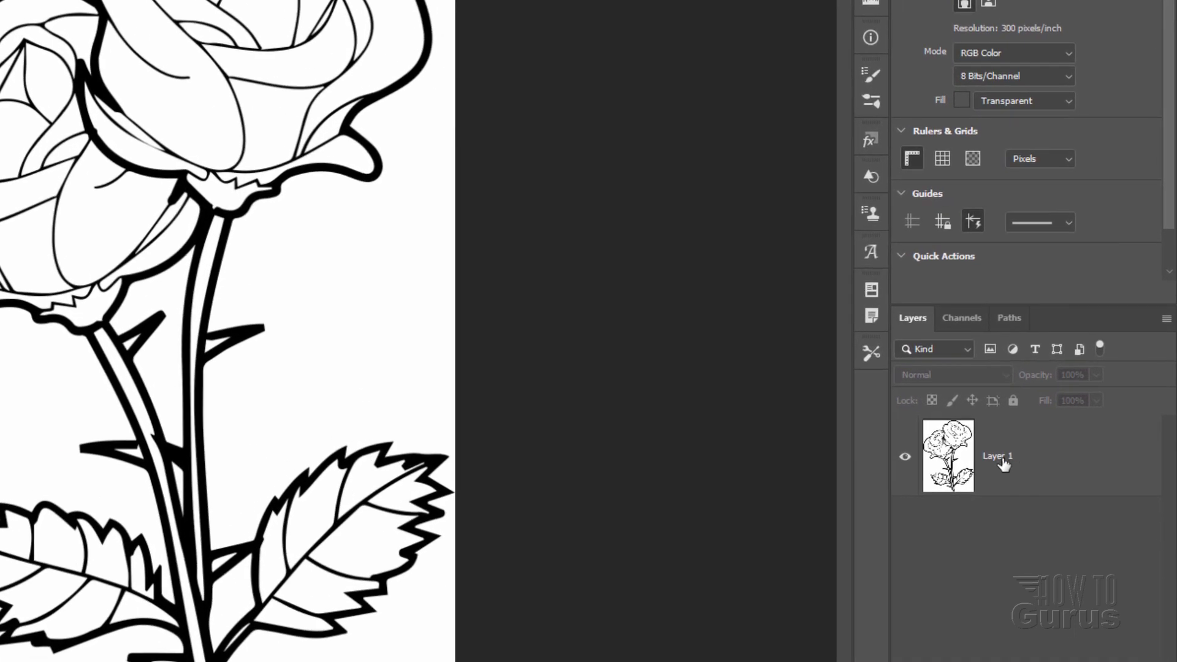
{"action": "right_click", "coordinate": [996, 458]}
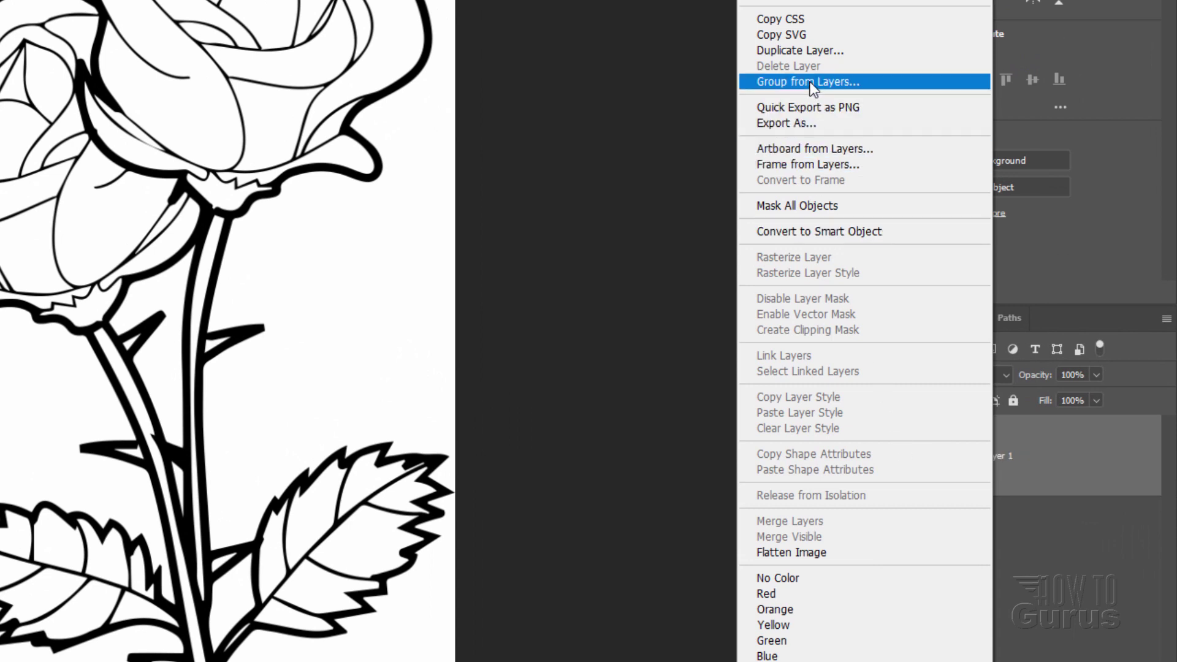
{"action": "left_click", "coordinate": [802, 50]}
{"action": "left_click", "coordinate": [394, 56]}
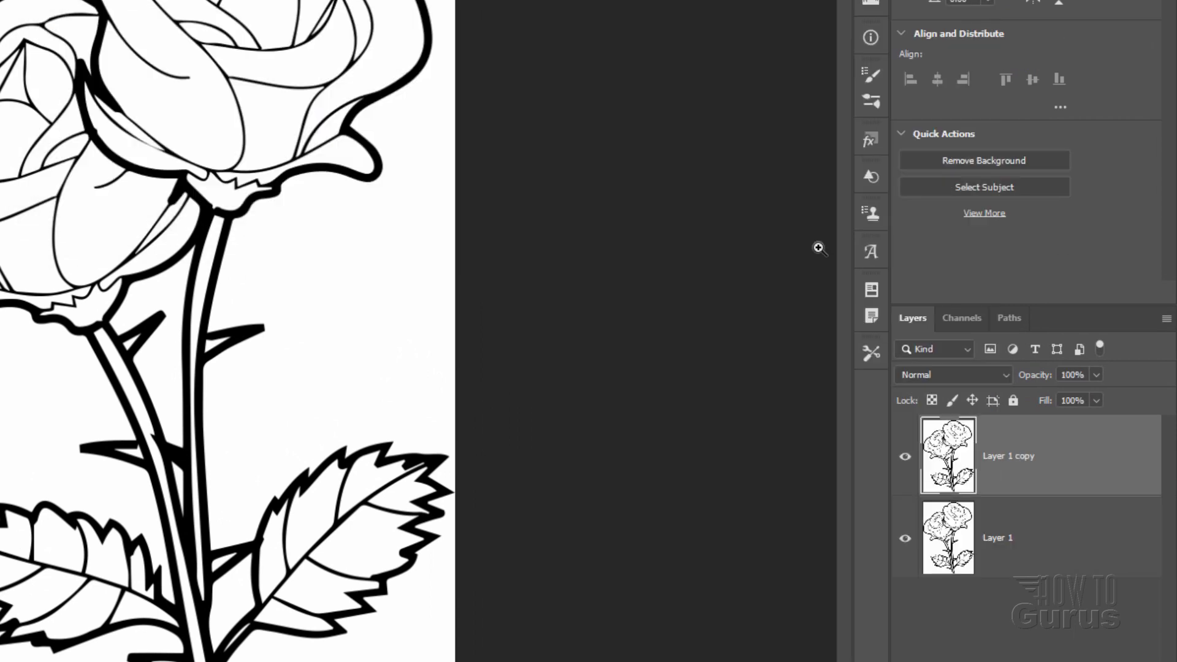
{"action": "left_click", "coordinate": [905, 538]}
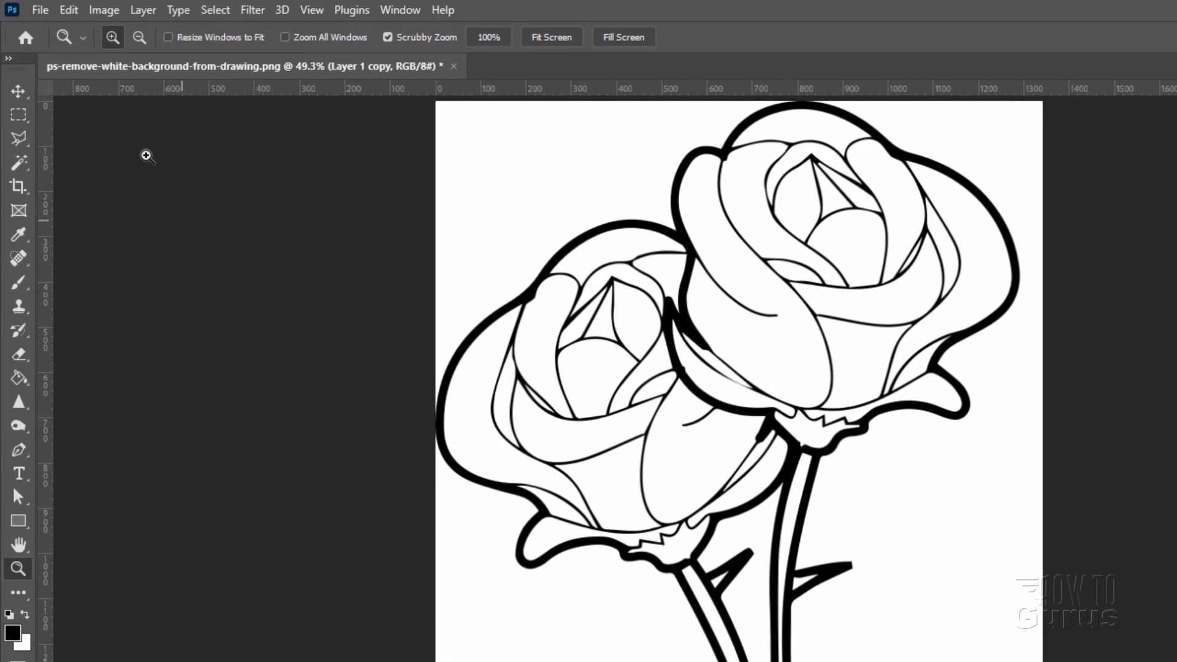
Step: Resize the image in Image Size from 1341 to 5364 px wide (7680 px tall), proportions linked
{"action": "left_click", "coordinate": [103, 10]}
{"action": "left_click", "coordinate": [191, 148]}
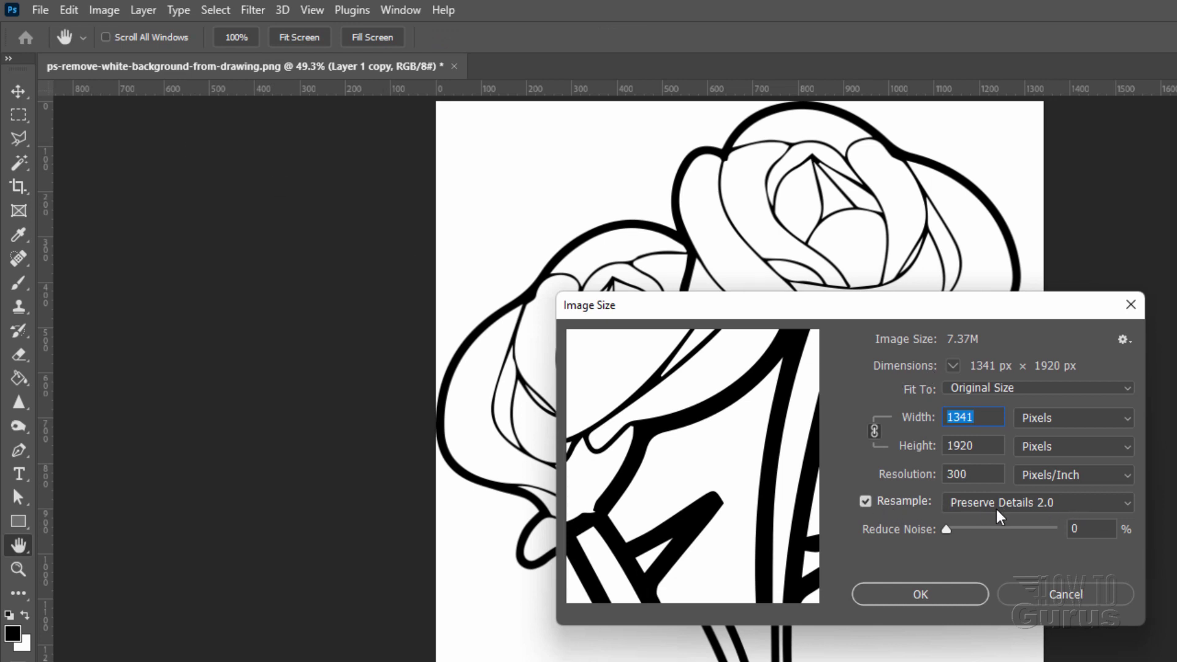
{"action": "left_click", "coordinate": [994, 425]}
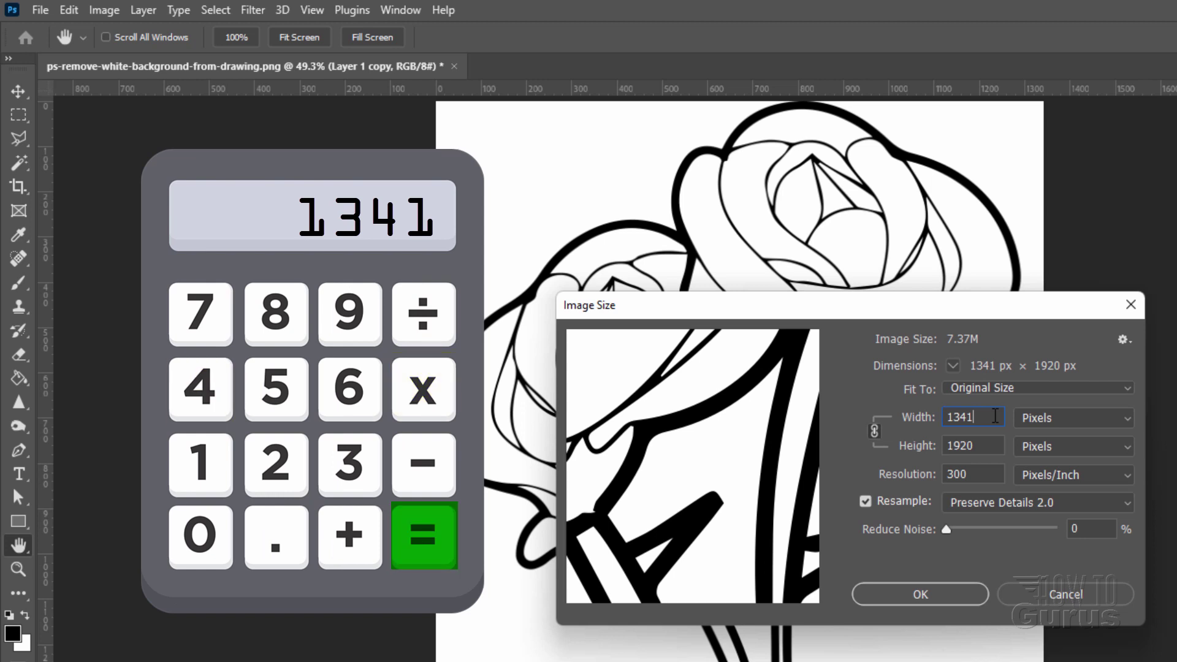
{"action": "left_click", "coordinate": [934, 418]}
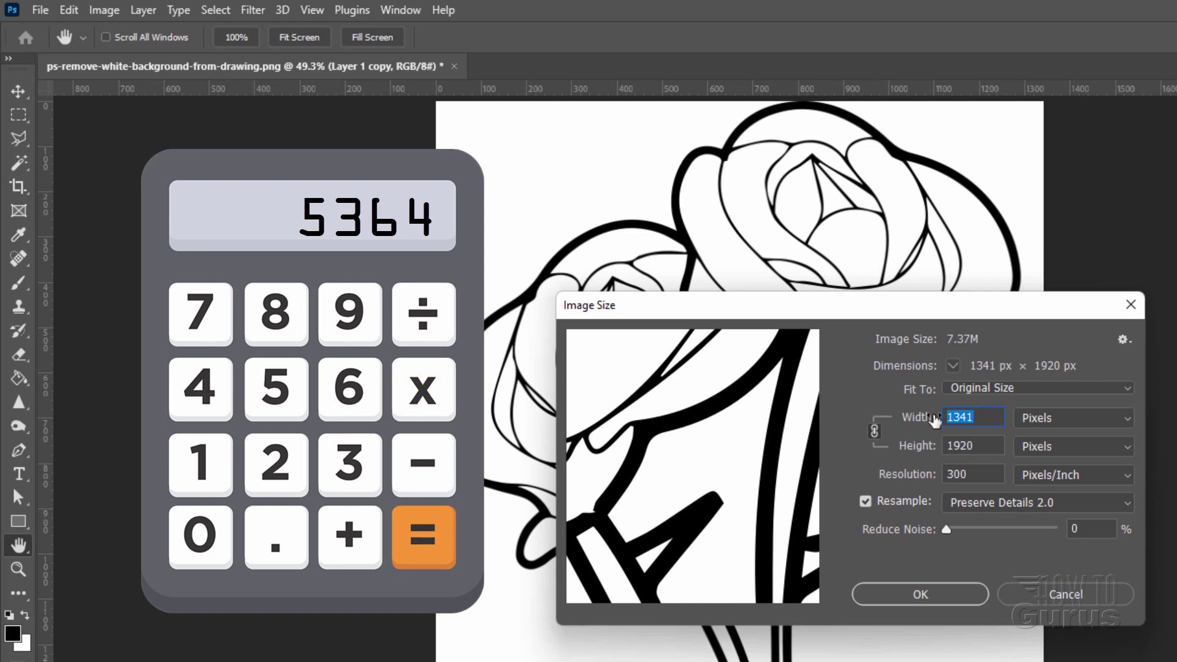
{"action": "type", "text": "5364"}
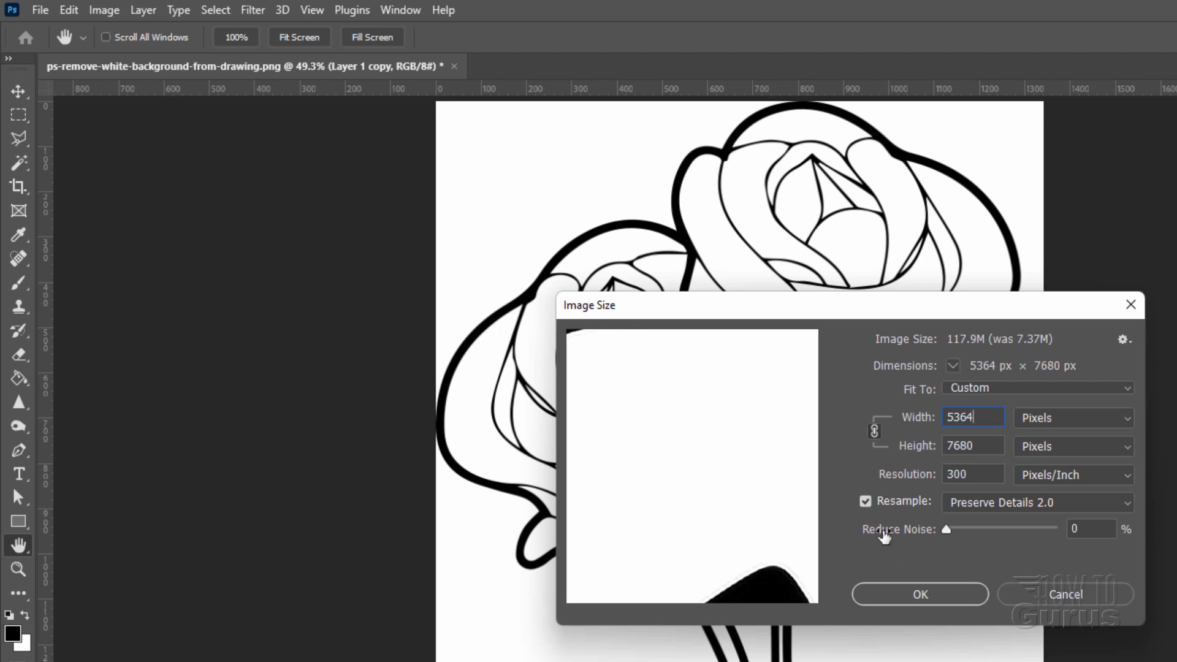
{"action": "mouse_move", "coordinate": [775, 538]}
{"action": "left_click_drag", "start_coordinate": [711, 525], "coordinate": [638, 413]}
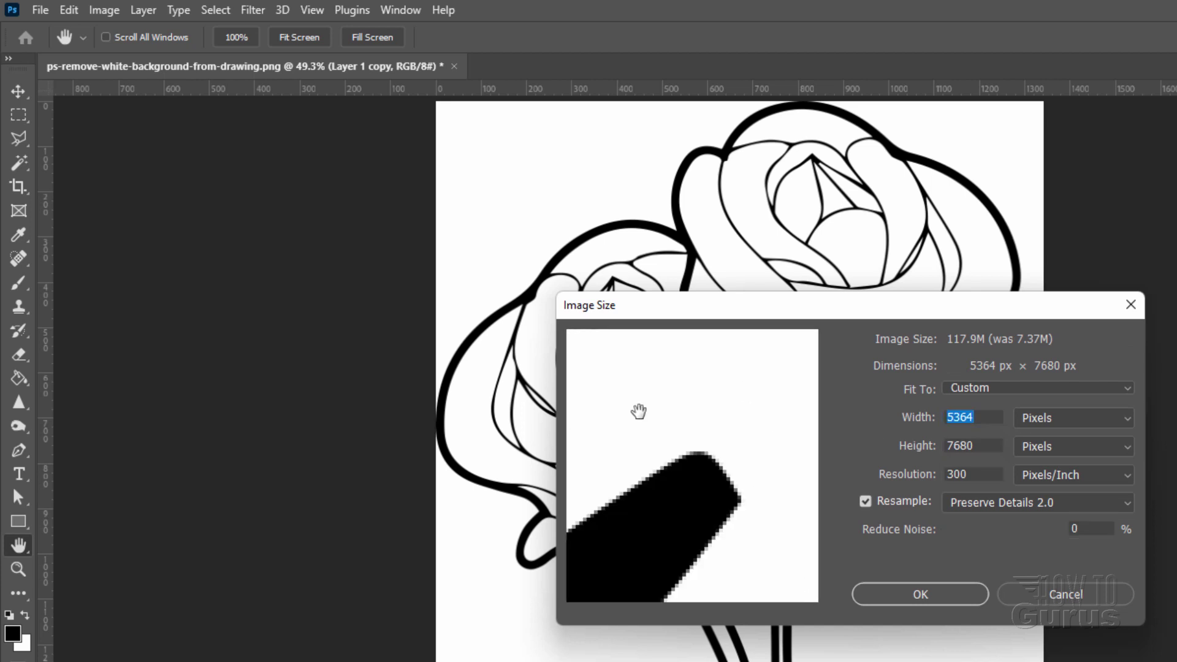
{"action": "mouse_move", "coordinate": [770, 546]}
{"action": "left_mouse_down"}
{"action": "mouse_move", "coordinate": [778, 507]}
{"action": "mouse_move", "coordinate": [781, 532]}
{"action": "left_mouse_up"}
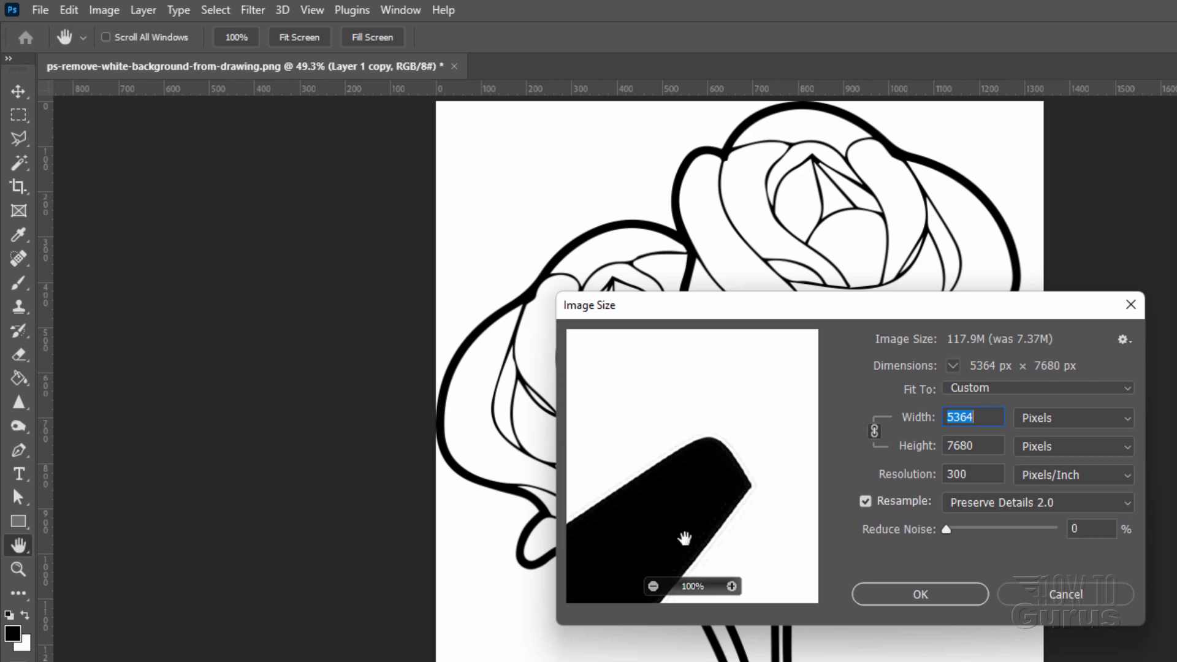
{"action": "left_click", "coordinate": [935, 601]}
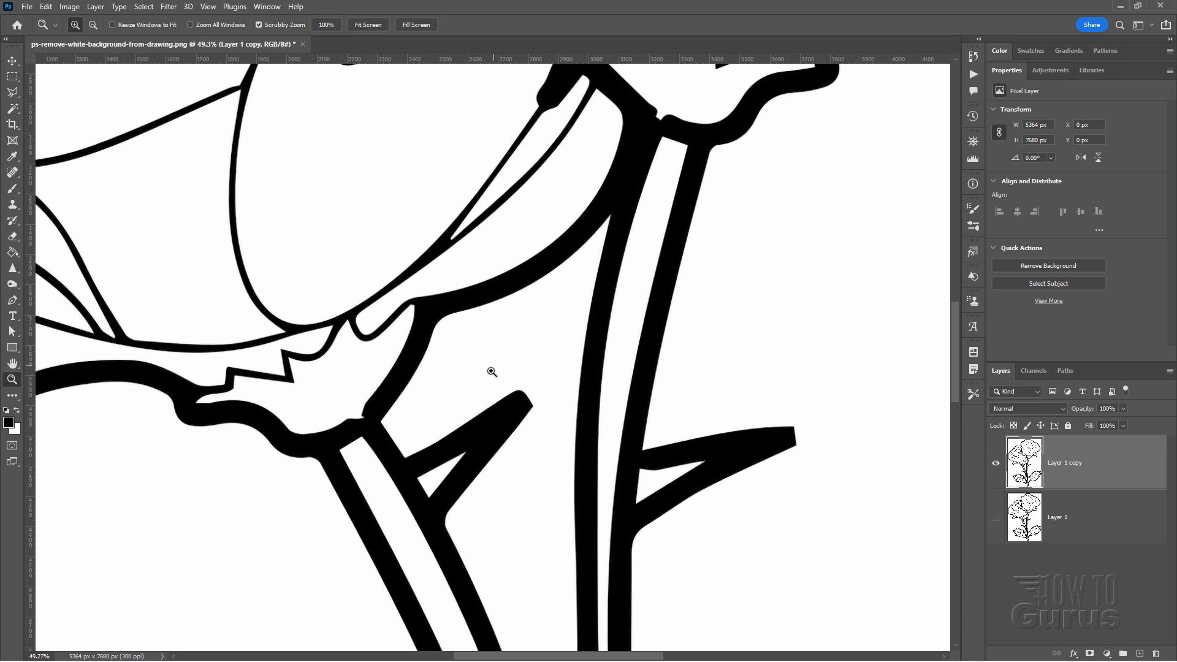
Step: Bring the stem bottoms and canvas edge into view at 200% zoom
{"action": "key", "text": "space"}
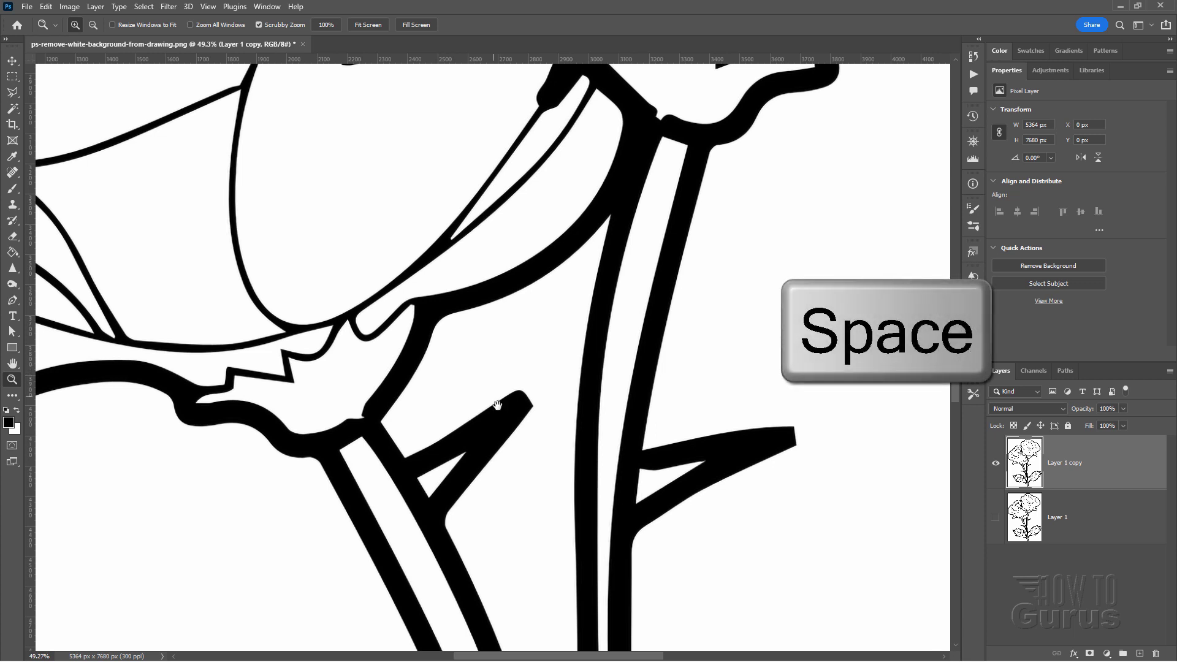
{"action": "left_click_drag", "start_coordinate": [498, 404], "coordinate": [499, 108]}
{"action": "left_click_drag", "start_coordinate": [554, 523], "coordinate": [502, 247]}
{"action": "left_click_drag", "start_coordinate": [537, 545], "coordinate": [524, 368]}
{"action": "left_click_drag", "start_coordinate": [556, 579], "coordinate": [534, 361]}
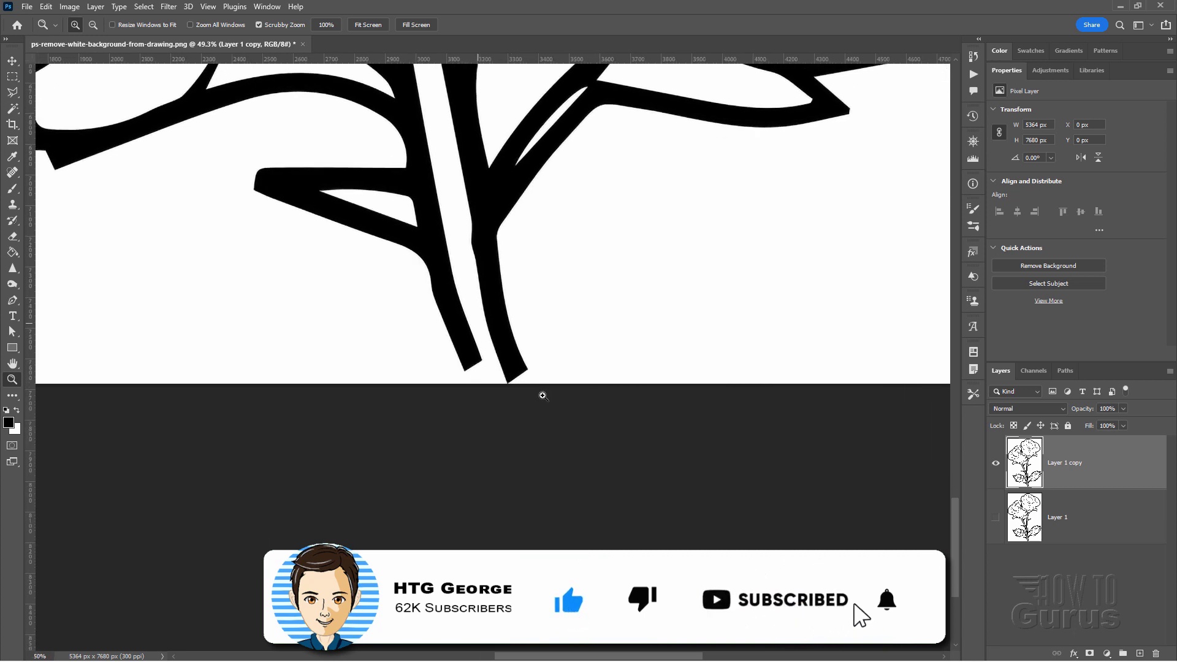
{"action": "left_click", "coordinate": [484, 357]}
{"action": "left_click", "coordinate": [494, 356]}
{"action": "left_click", "coordinate": [493, 356]}
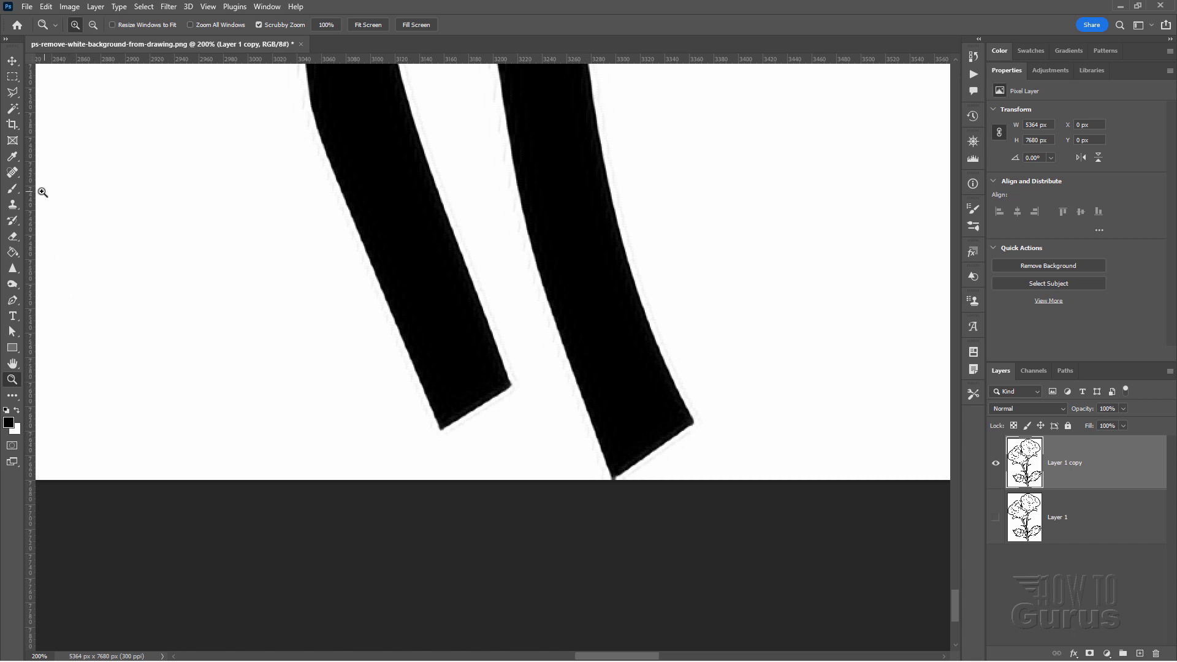
Step: Paint a black bridge joining the stem ends with an 86%-hardness brush, filling the notch above
{"action": "left_click", "coordinate": [12, 188]}
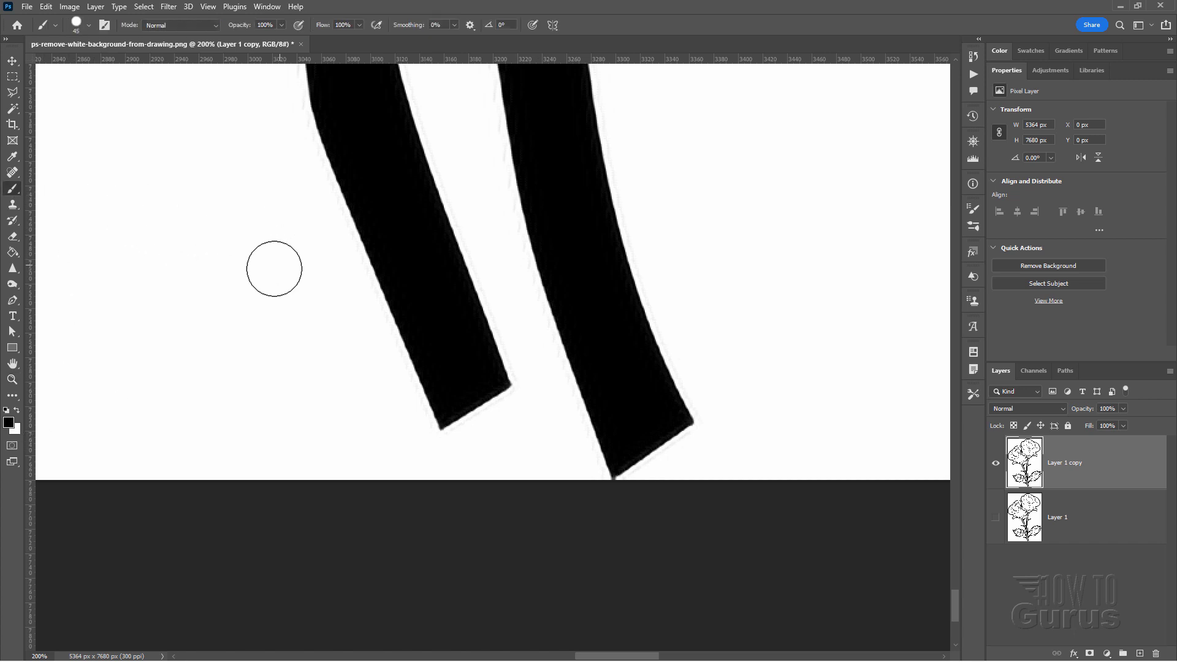
{"action": "left_click", "coordinate": [88, 26]}
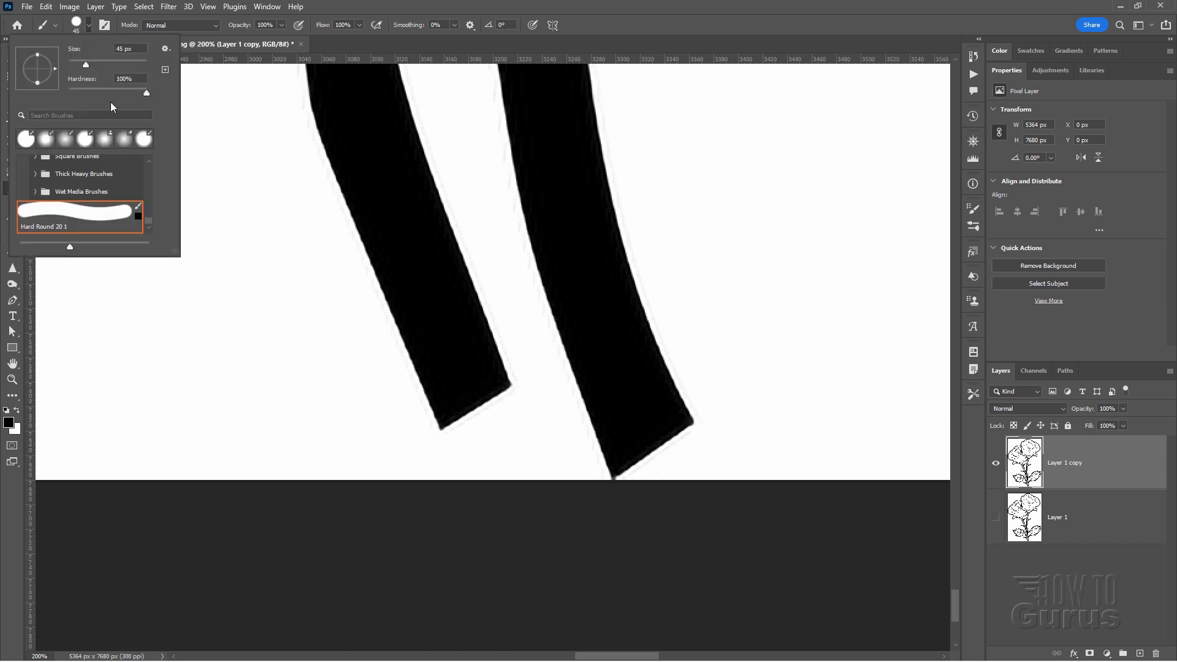
{"action": "left_click_drag", "start_coordinate": [146, 93], "coordinate": [132, 93]}
{"action": "left_click", "coordinate": [88, 26]}
{"action": "left_click_drag", "start_coordinate": [494, 357], "coordinate": [579, 319]}
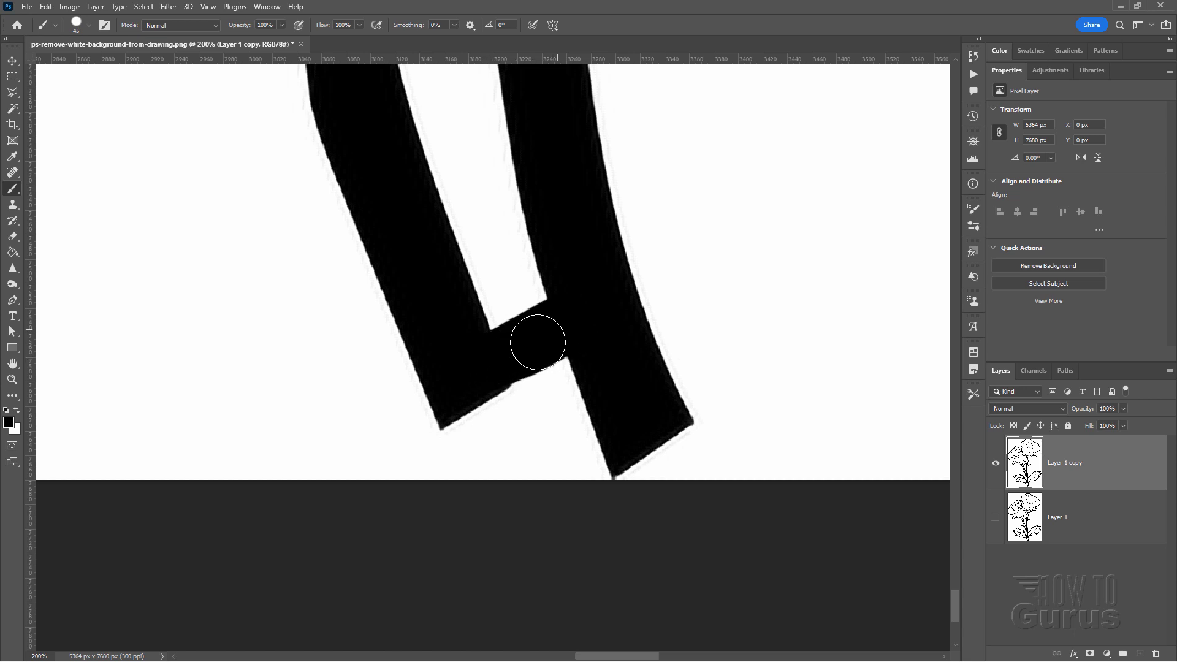
{"action": "mouse_move", "coordinate": [493, 364]}
{"action": "left_mouse_down"}
{"action": "mouse_move", "coordinate": [472, 371]}
{"action": "mouse_move", "coordinate": [472, 355]}
{"action": "mouse_move", "coordinate": [567, 300]}
{"action": "mouse_move", "coordinate": [527, 326]}
{"action": "left_mouse_up"}
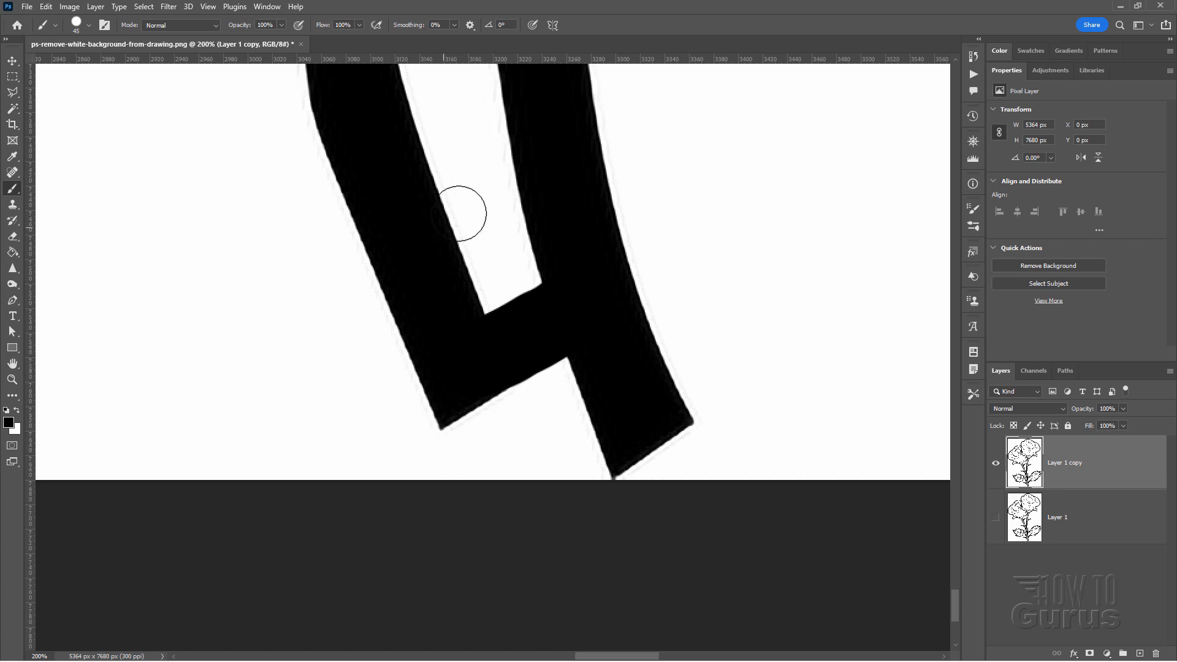
Step: Magic Wand the outside white: left, upper-left and right areas plus the stem and leaf gaps
{"action": "key", "text": "z"}
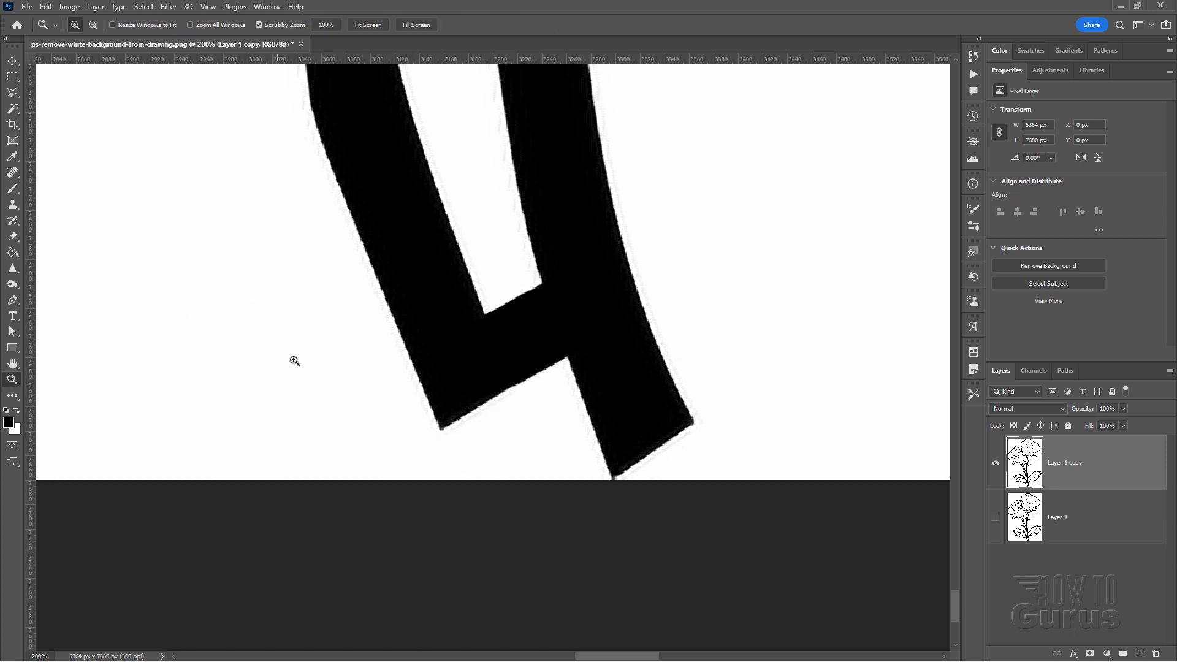
{"action": "left_click", "coordinate": [374, 26]}
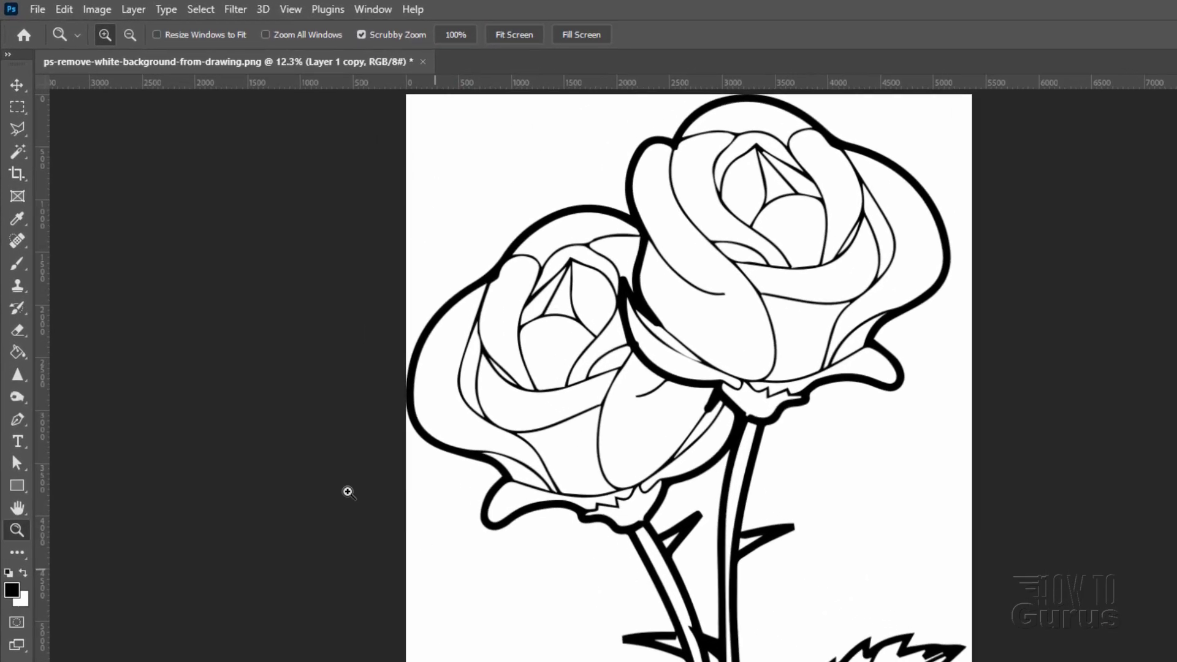
{"action": "left_click", "coordinate": [17, 151]}
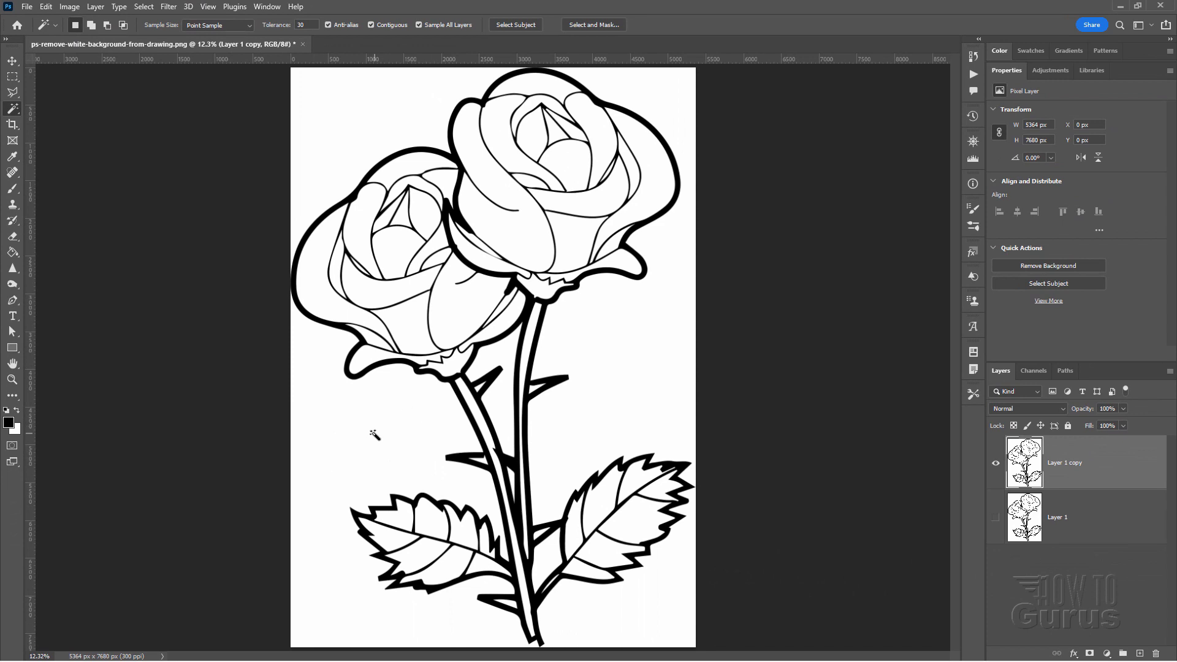
{"action": "left_click", "coordinate": [365, 437]}
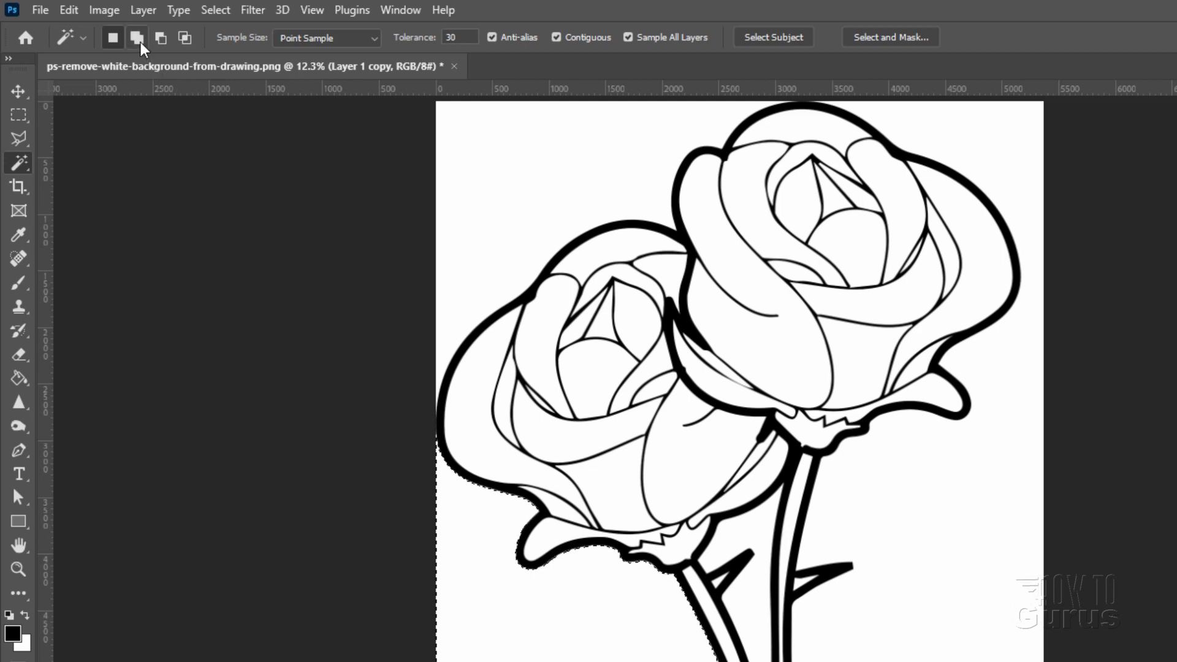
{"action": "left_click", "coordinate": [137, 38]}
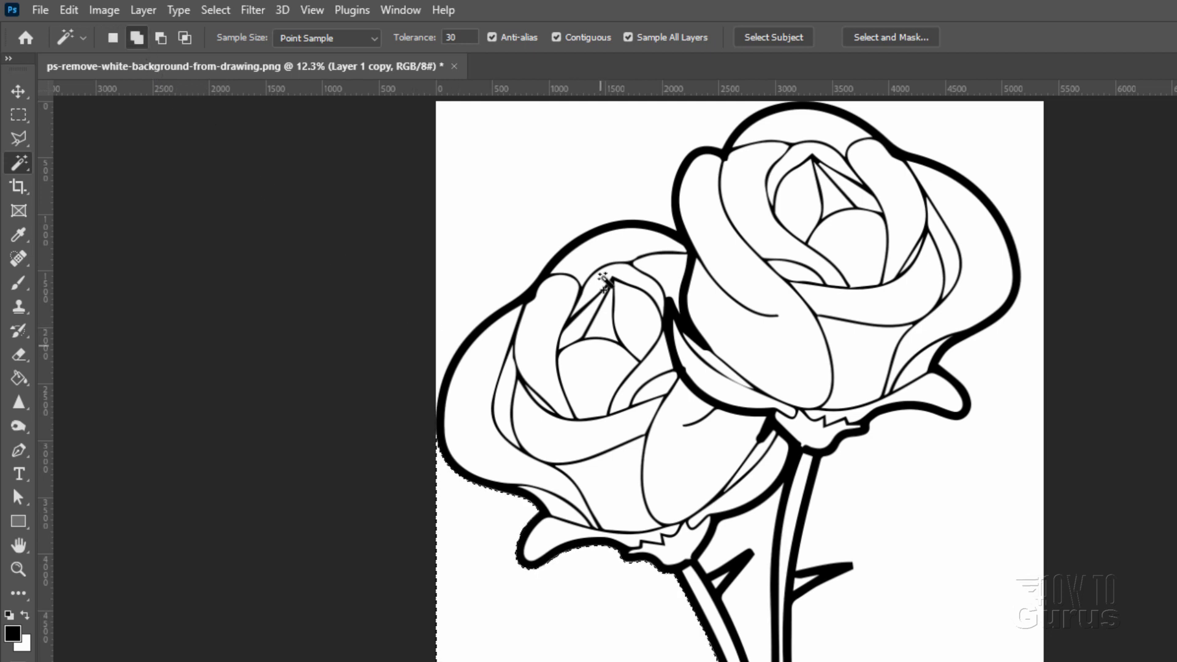
{"action": "left_click", "coordinate": [522, 178]}
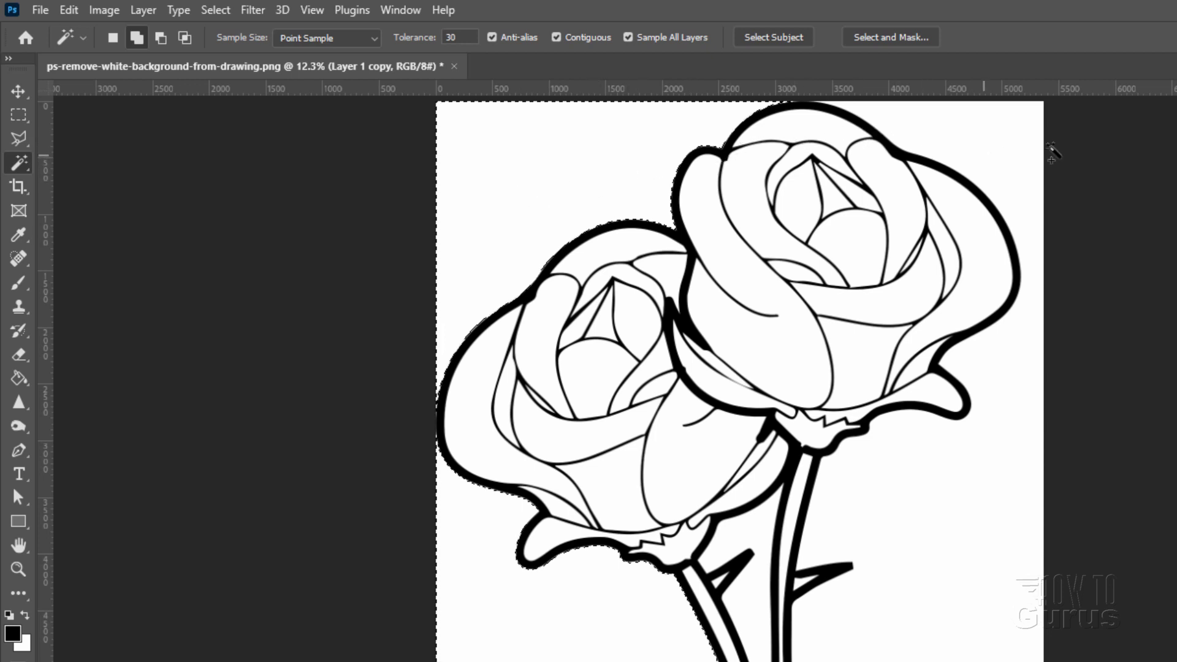
{"action": "left_click", "coordinate": [1012, 156]}
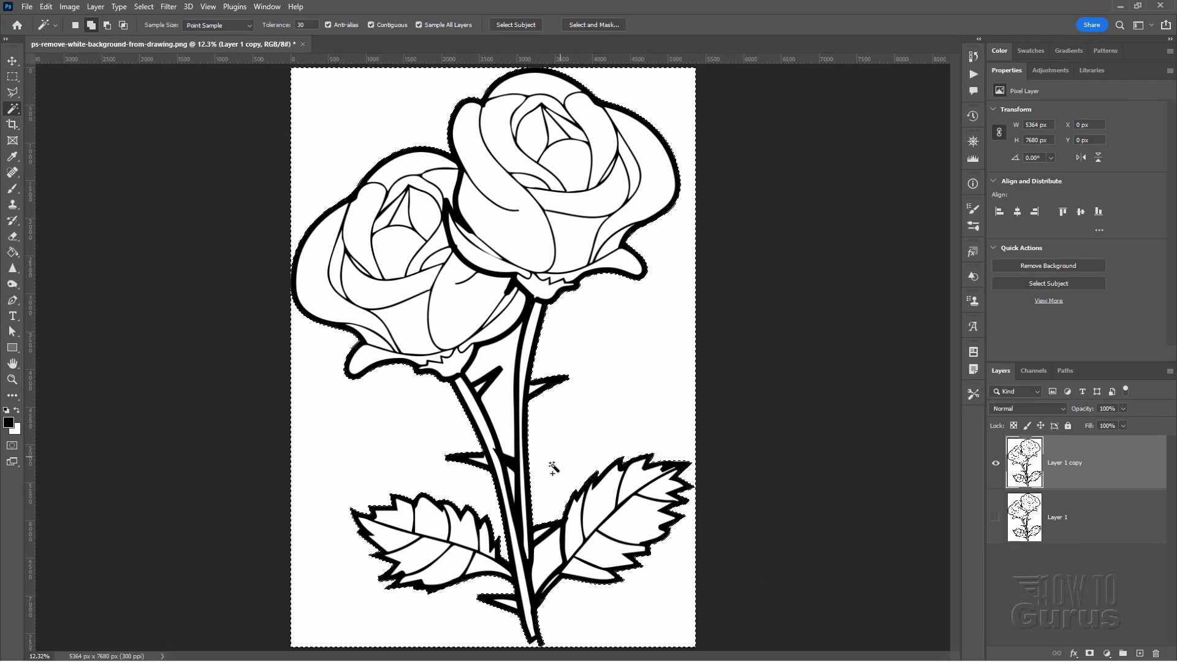
{"action": "left_click", "coordinate": [551, 559]}
{"action": "left_click", "coordinate": [503, 422]}
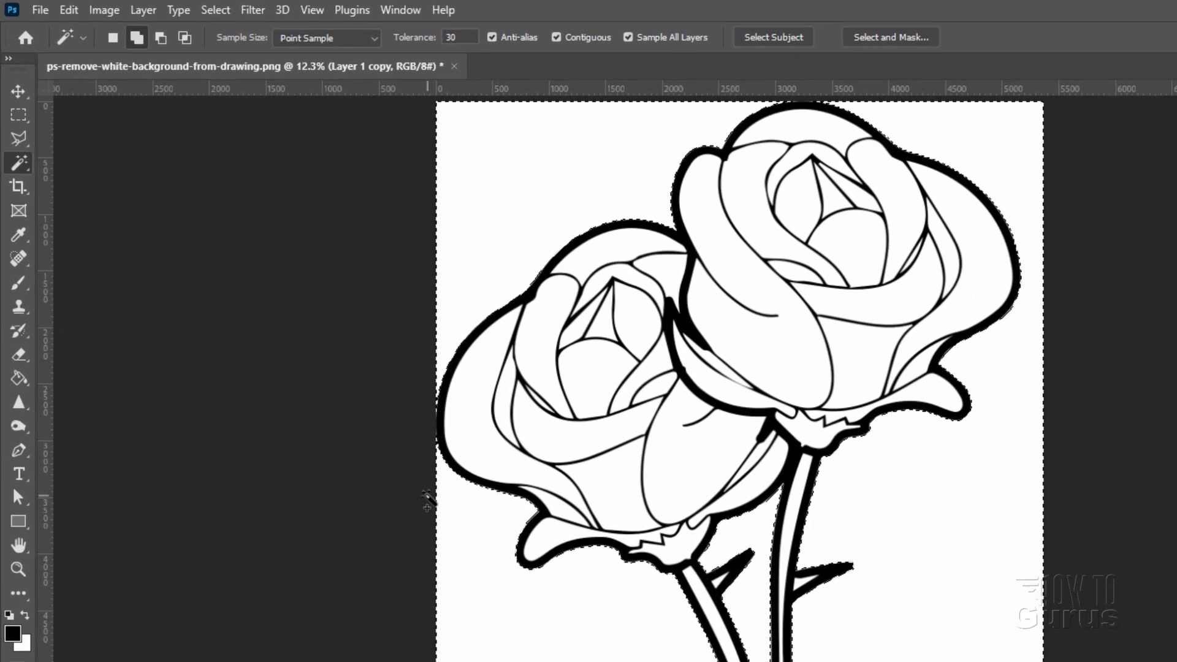
Step: Invert the selection and add a layer mask to Layer 1 copy, hiding the white background
{"action": "left_click", "coordinate": [218, 12]}
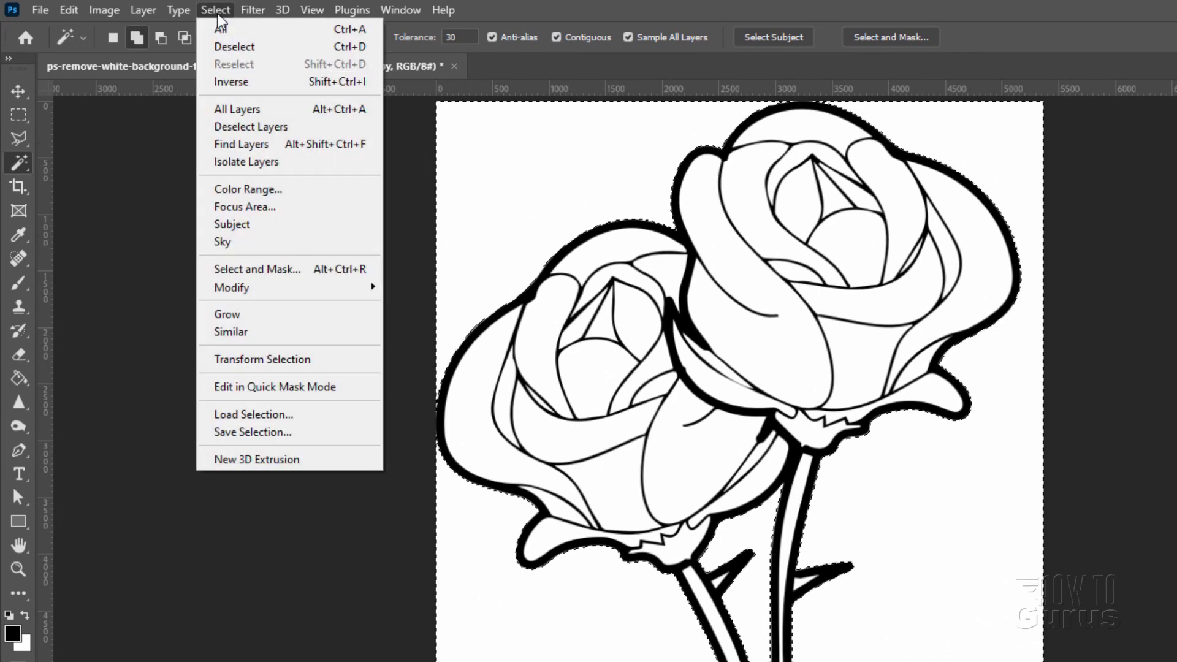
{"action": "left_click", "coordinate": [231, 82]}
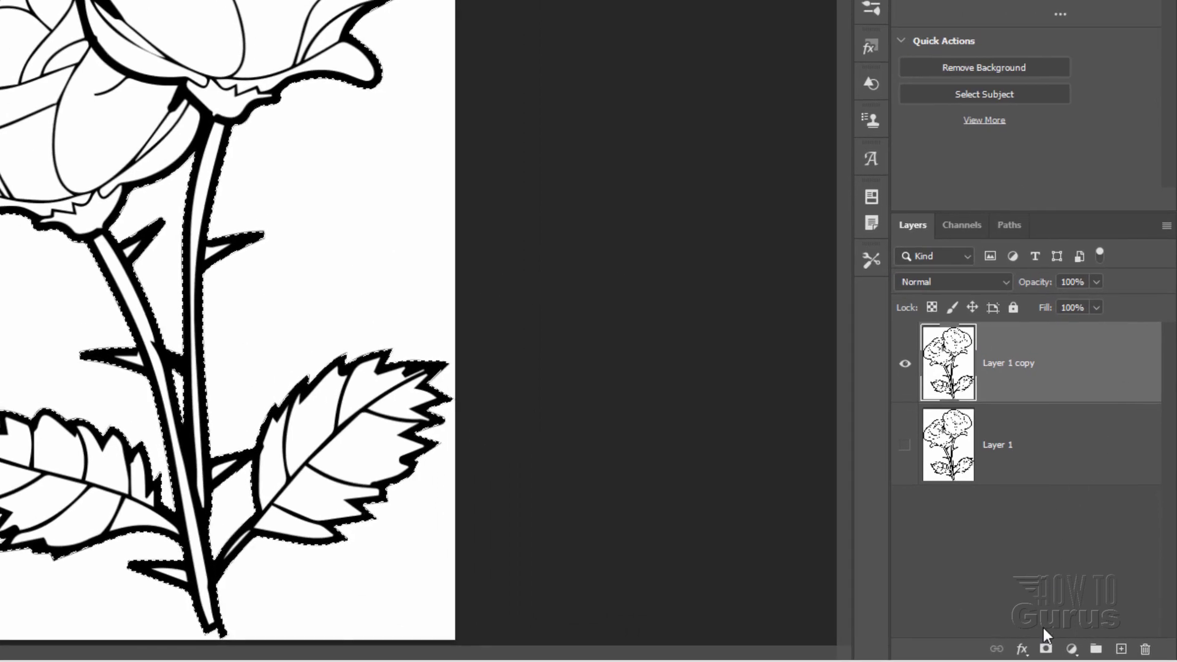
{"action": "left_click", "coordinate": [1045, 650]}
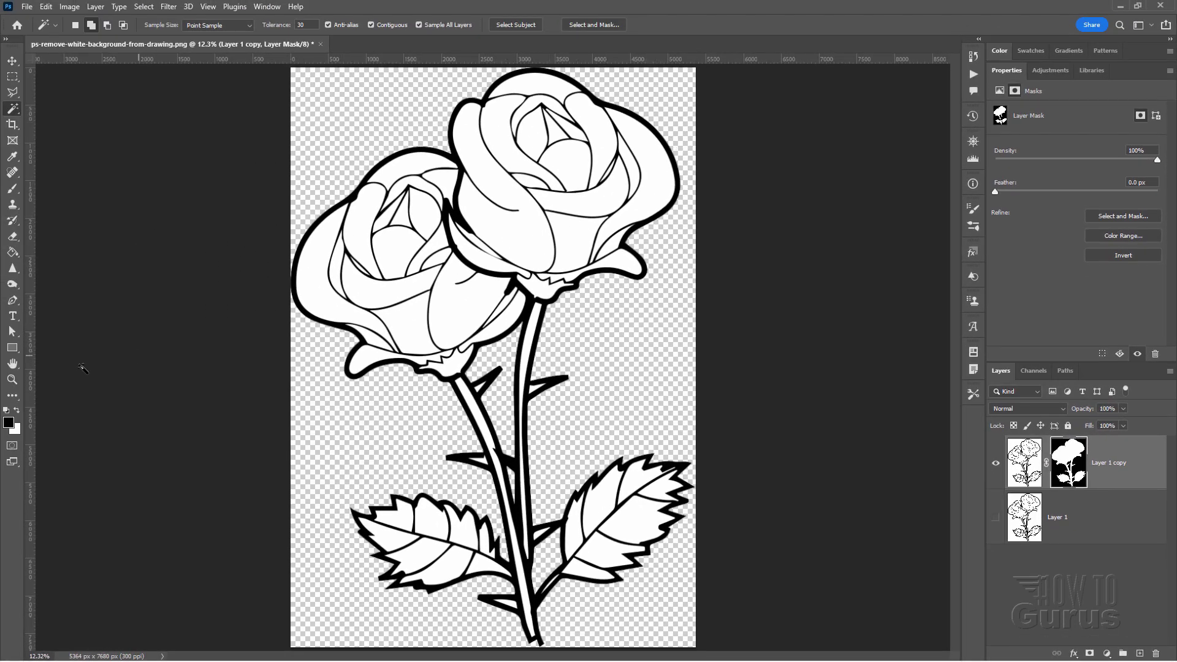
Step: Zoom in on the stem to check the masked edges, then fit the rose back on screen
{"action": "left_click", "coordinate": [12, 379]}
{"action": "left_click", "coordinate": [396, 379]}
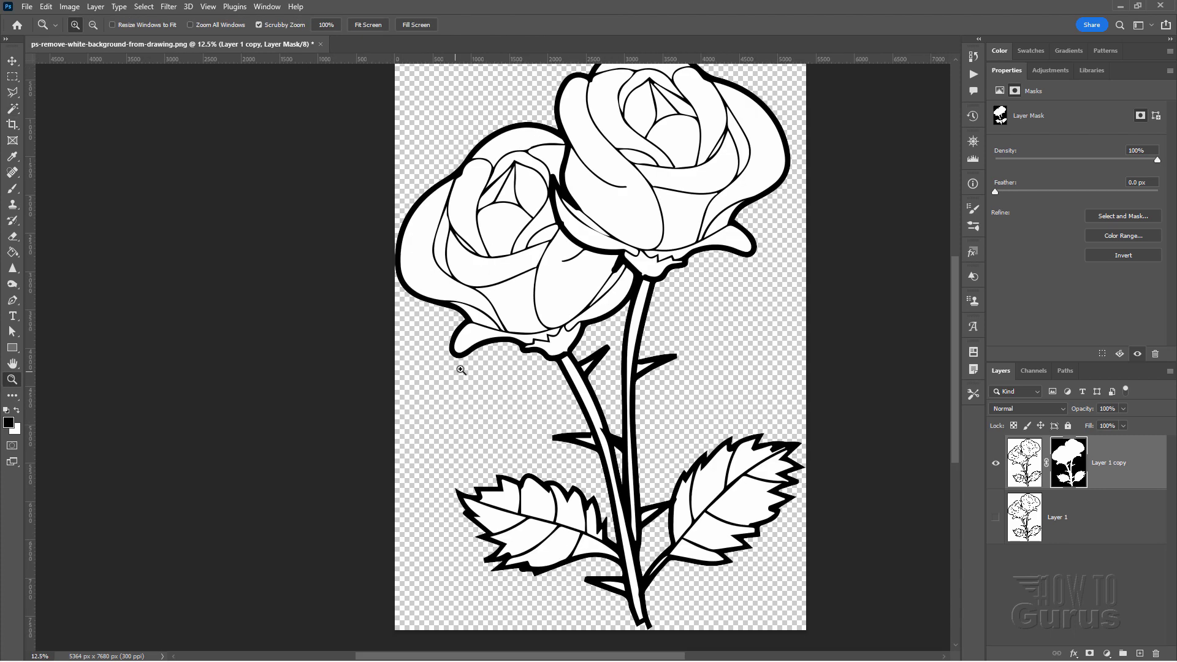
{"action": "mouse_move", "coordinate": [460, 369]}
{"action": "left_mouse_down"}
{"action": "mouse_move", "coordinate": [522, 365]}
{"action": "mouse_move", "coordinate": [560, 341]}
{"action": "mouse_move", "coordinate": [460, 376]}
{"action": "left_mouse_up"}
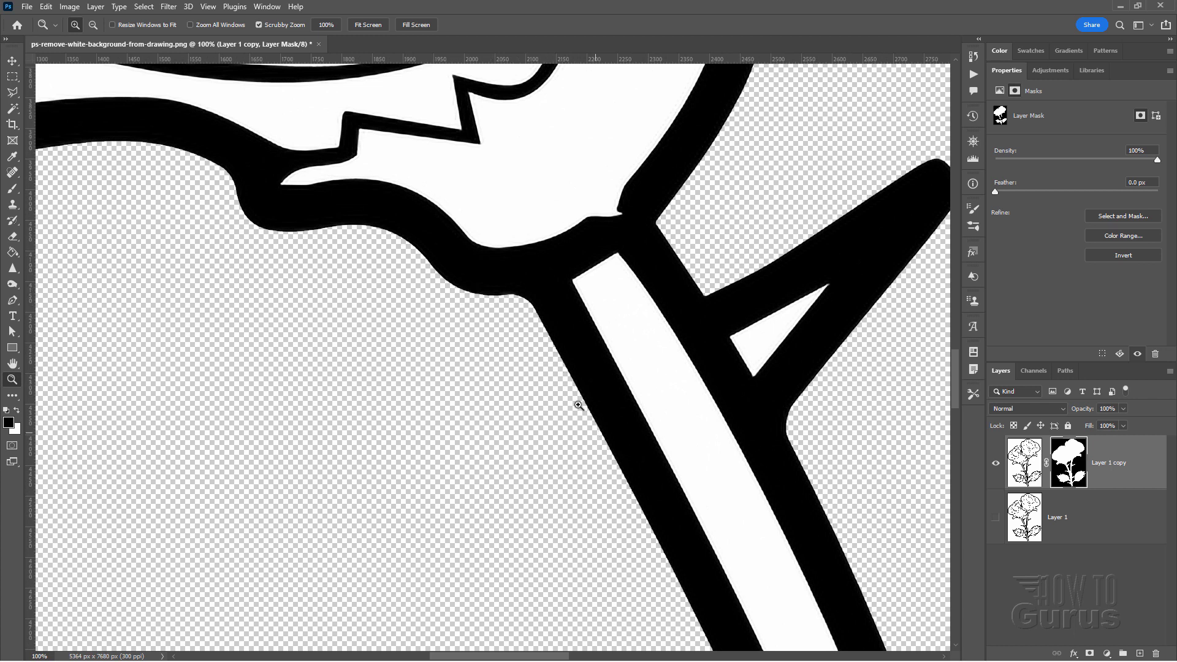
{"action": "left_click", "coordinate": [523, 320]}
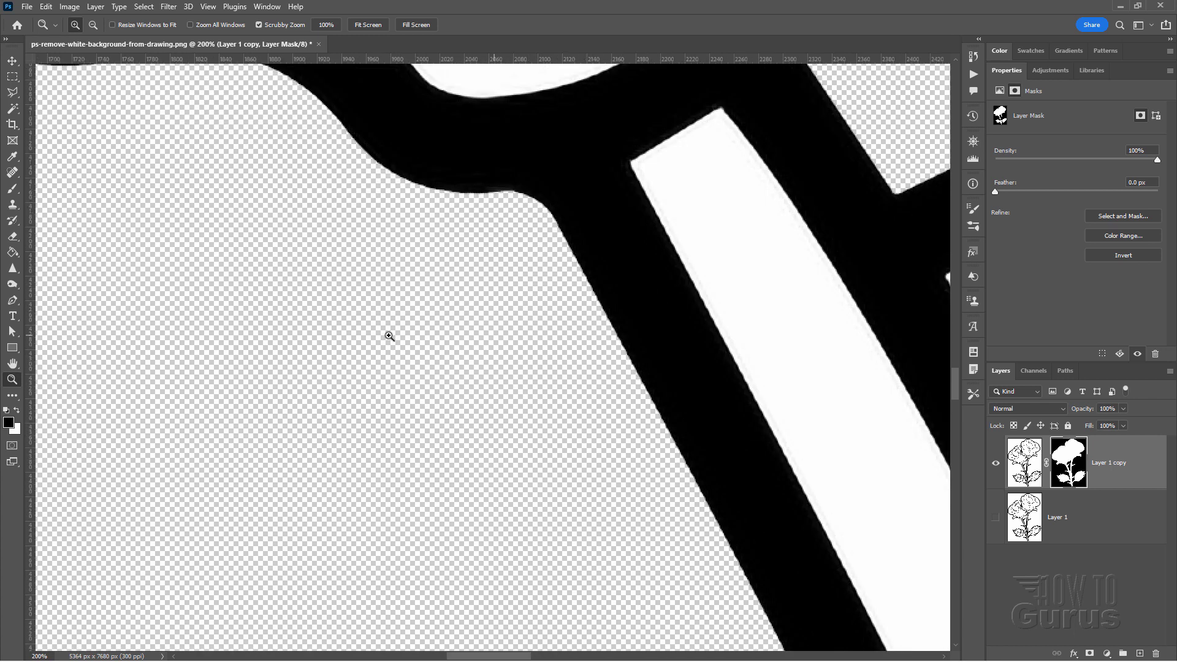
{"action": "left_click", "coordinate": [370, 24]}
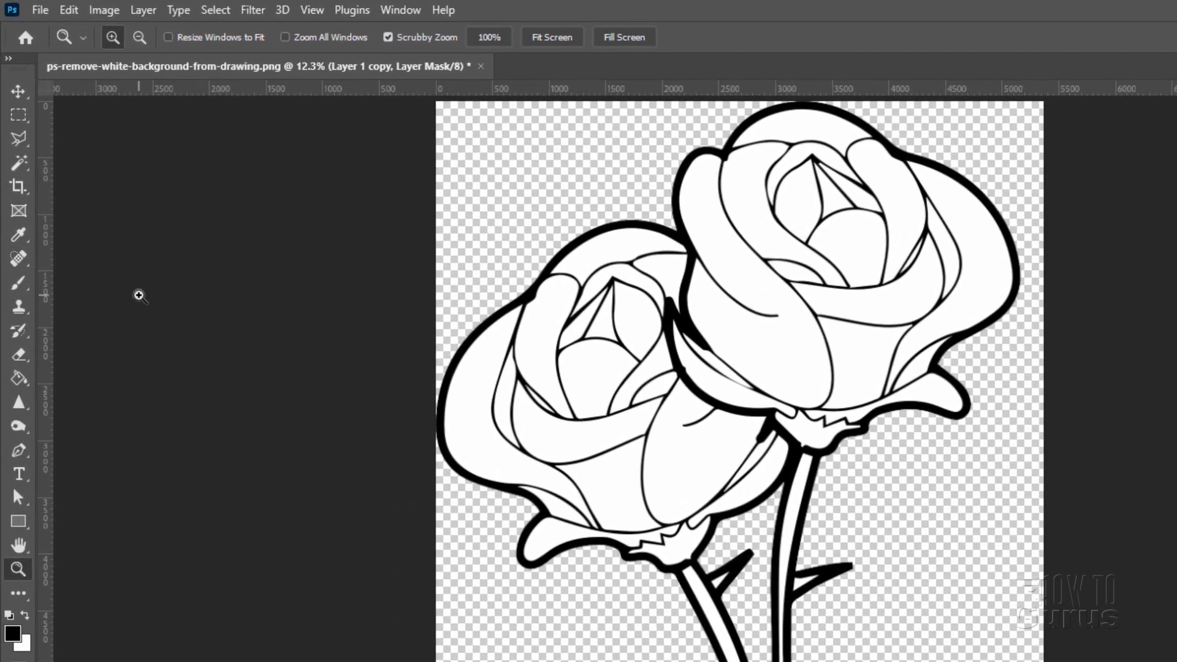
Step: With the Magic Wand on Layer 1 copy's image thumbnail, select the white inside the left rose's outer petal
{"action": "left_click", "coordinate": [26, 165]}
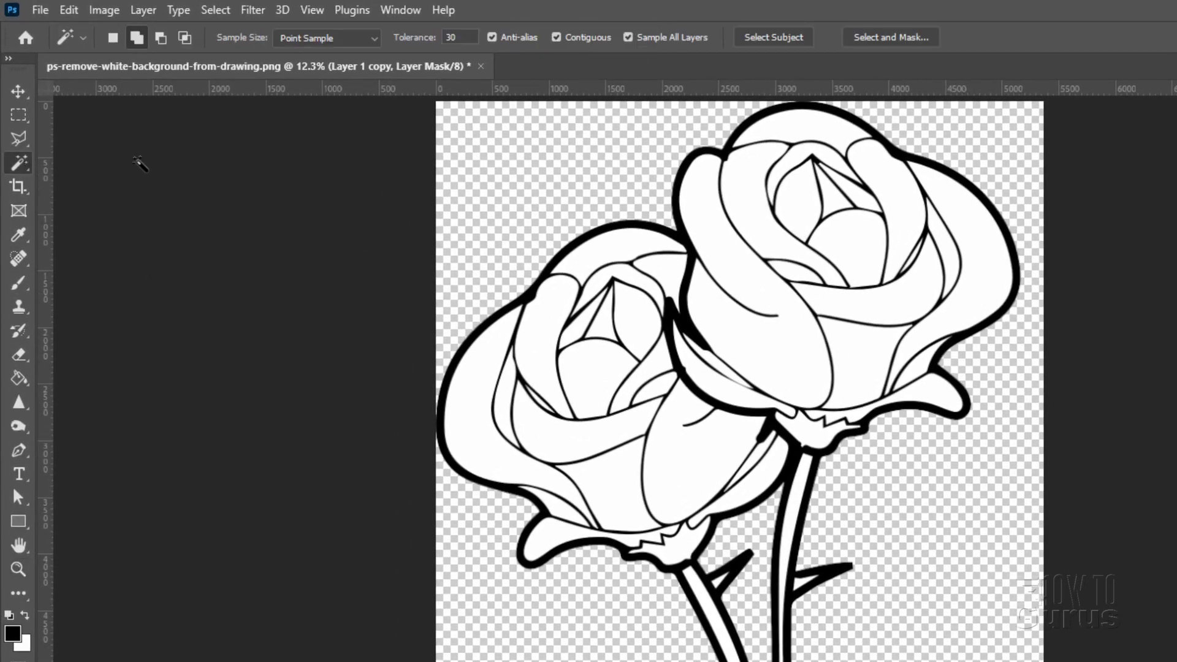
{"action": "left_click", "coordinate": [451, 38]}
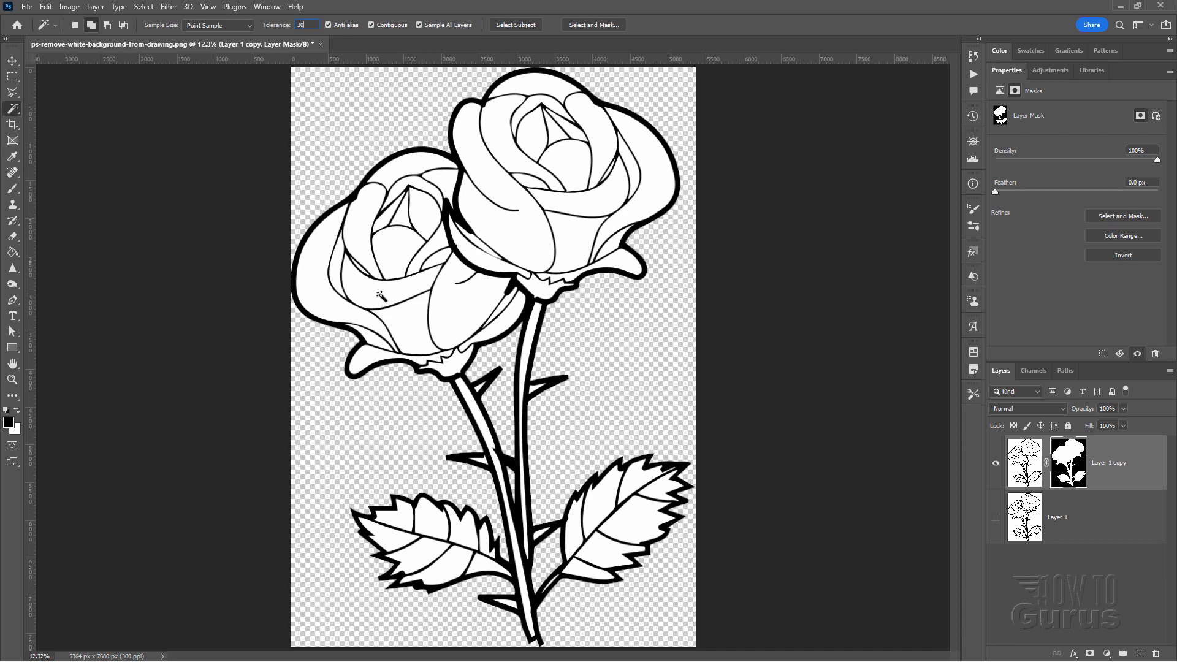
{"action": "left_click", "coordinate": [1032, 461]}
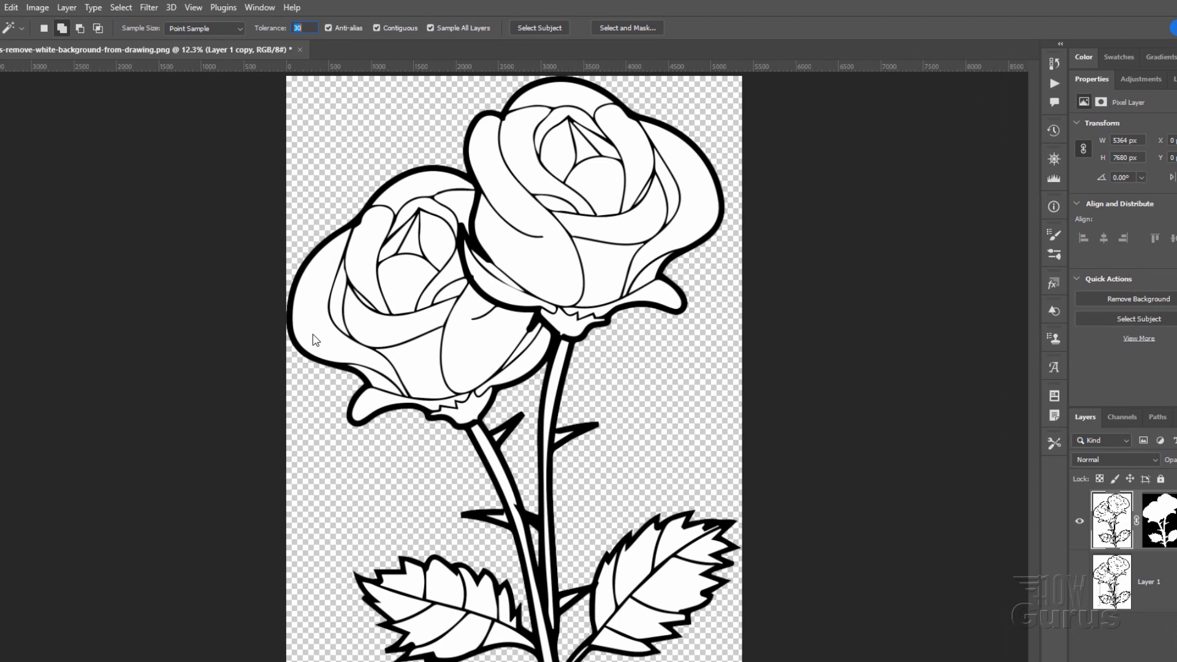
{"action": "left_click", "coordinate": [315, 319]}
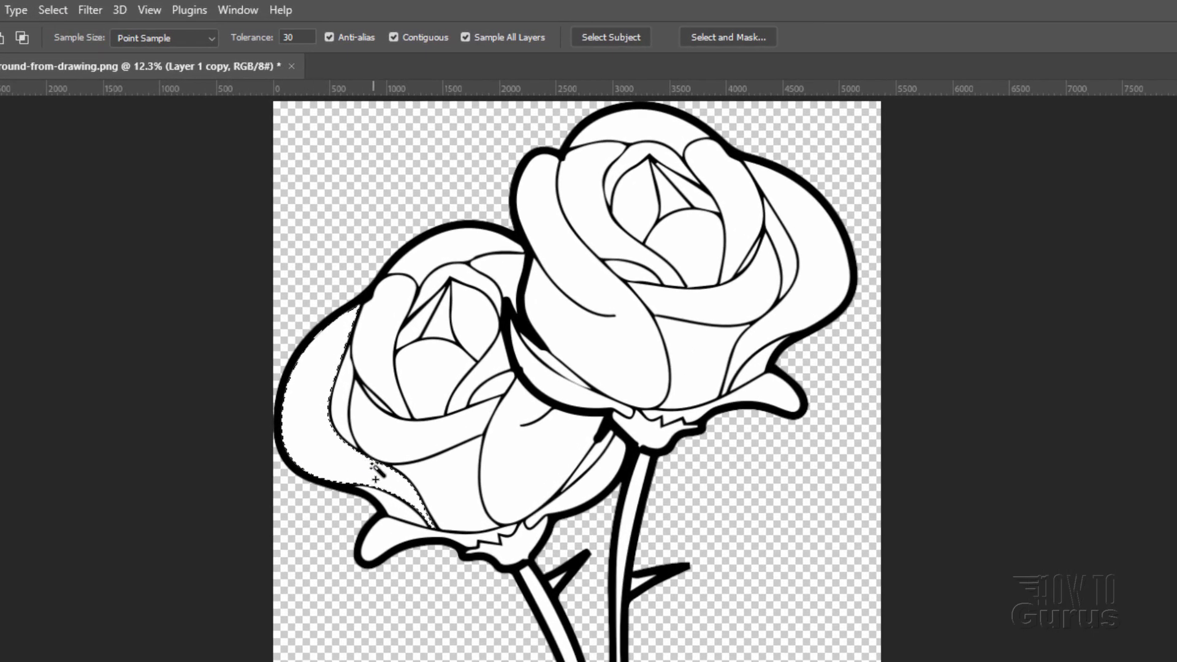